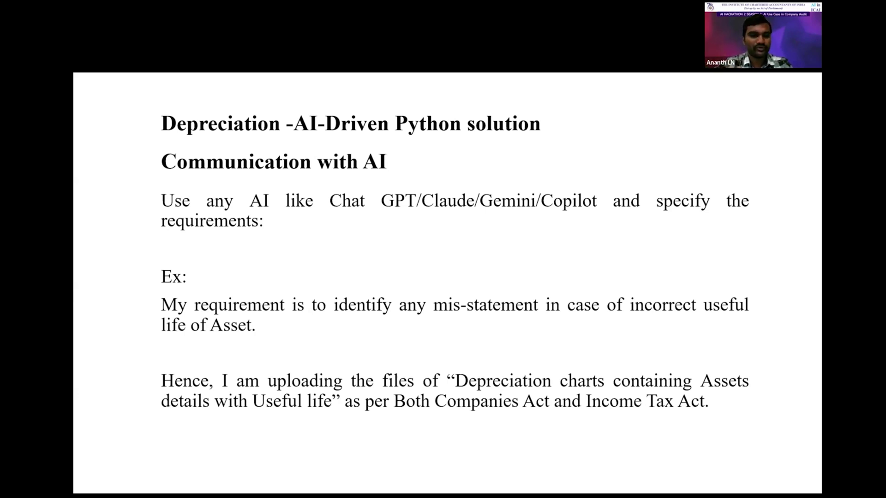
# Advance to the asset-register prompt slide with its seven columns and exit the slideshow
pyautogui.press('Right')
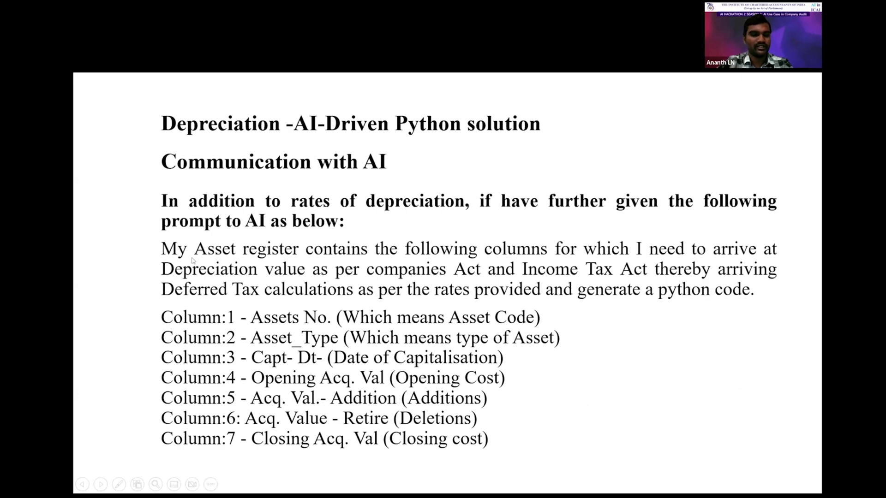
pyautogui.press('Escape')
pyautogui.hotkey('alt', 'Tab')
pyautogui.hotkey('alt', 'Tab')
pyautogui.hotkey('alt', 'Tab')
pyautogui.hotkey('alt', 'Tab')
pyautogui.hotkey('alt', 'Tab')
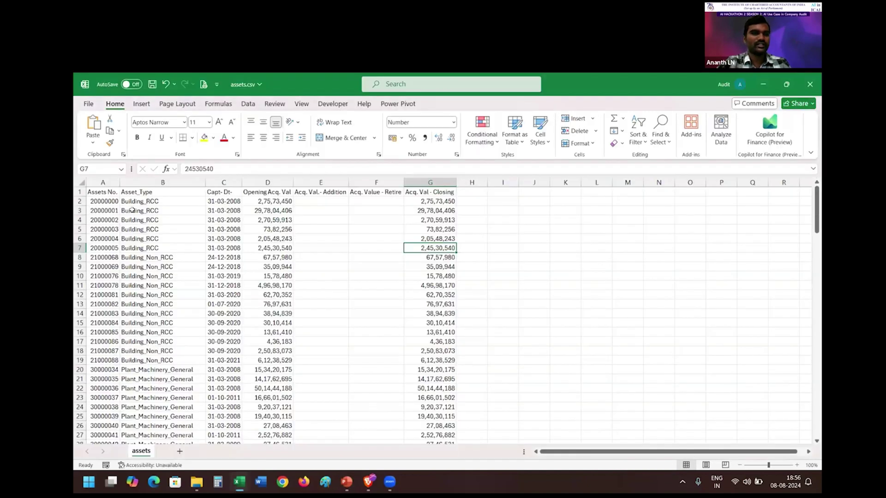
# Select and step through the assets.csv header row A1:G1, Assets No. to Acq. Val - Closing
pyautogui.click(132, 210)
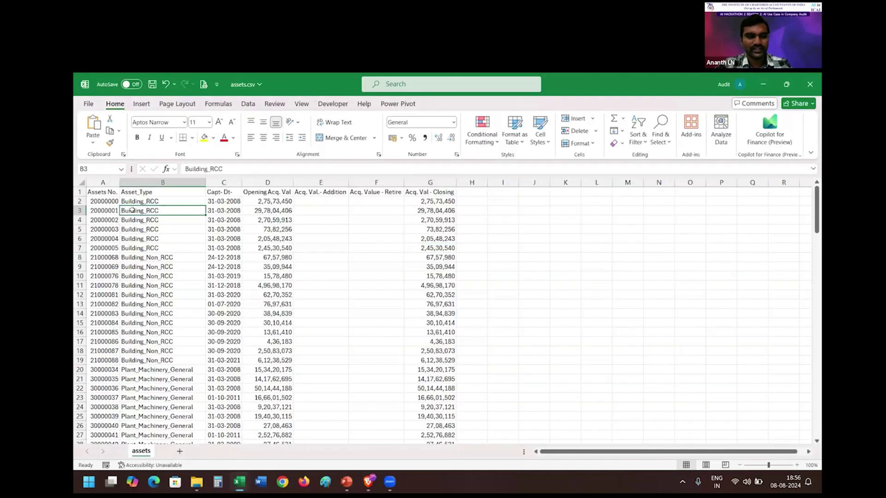
pyautogui.hotkey('ctrl', 'Home')
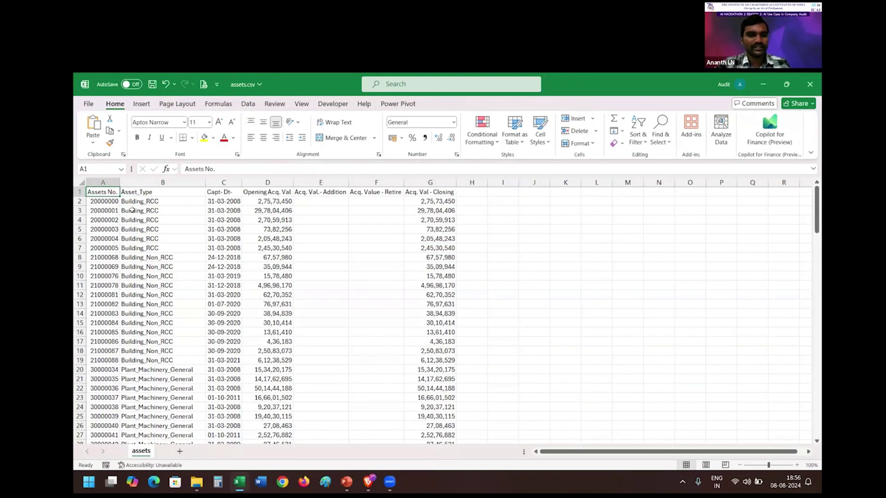
pyautogui.hotkey('ctrl', 'shift', 'Right')
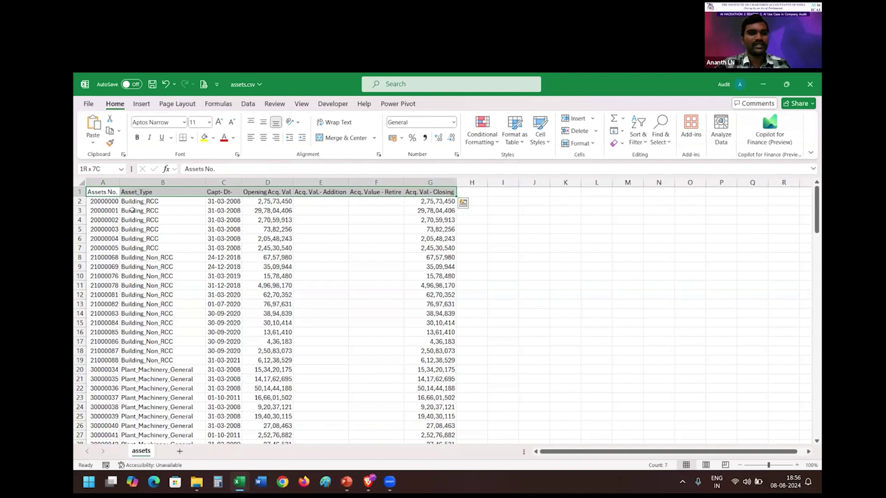
pyautogui.press('Right')
pyautogui.press('Right')
pyautogui.press('Right')
pyautogui.press('Right')
pyautogui.press('Right')
pyautogui.press('Right')
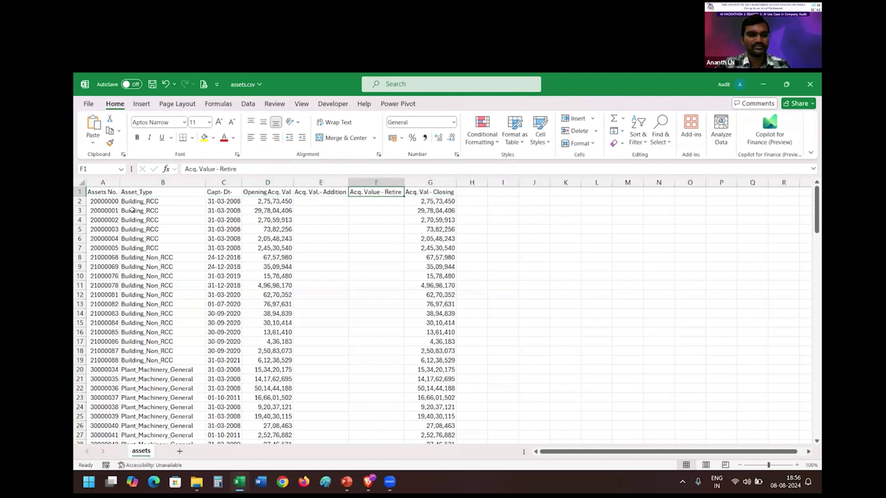
pyautogui.press('Left')
pyautogui.press('Left')
pyautogui.press('Left')
pyautogui.press('Left')
pyautogui.press('Left')
pyautogui.press('Left')
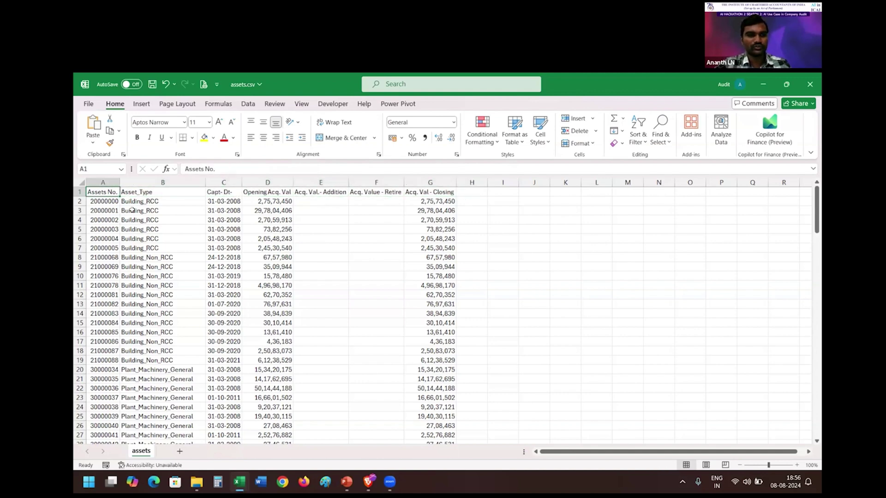
pyautogui.hotkey('ctrl', 'shift', 'Right')
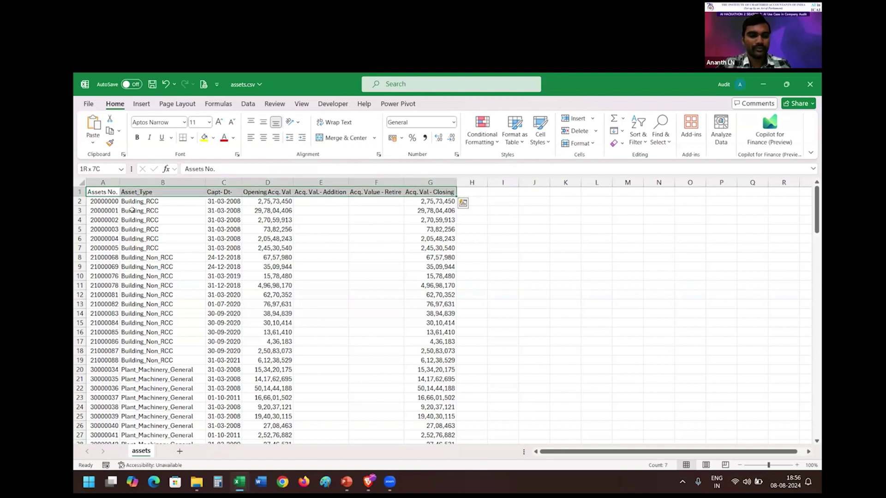
pyautogui.scroll(4, 132, 210)
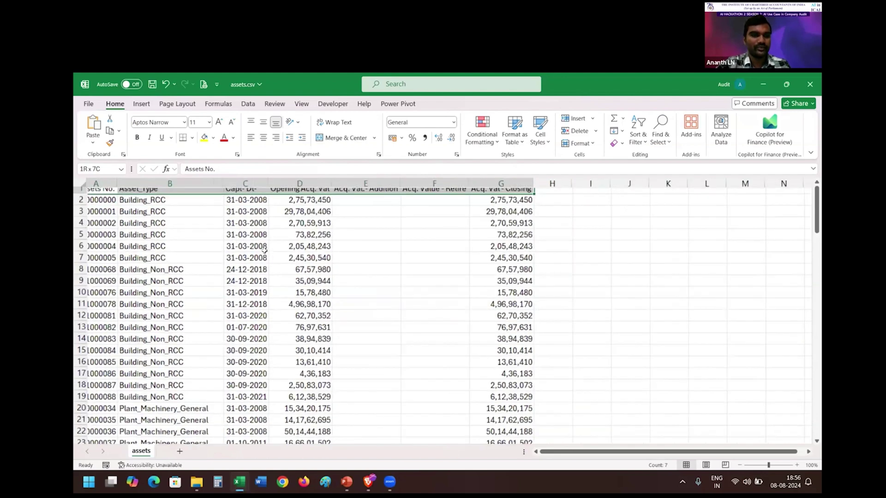
pyautogui.scroll(1, 130, 218)
pyautogui.scroll(1, 339, 255)
pyautogui.press('Down')
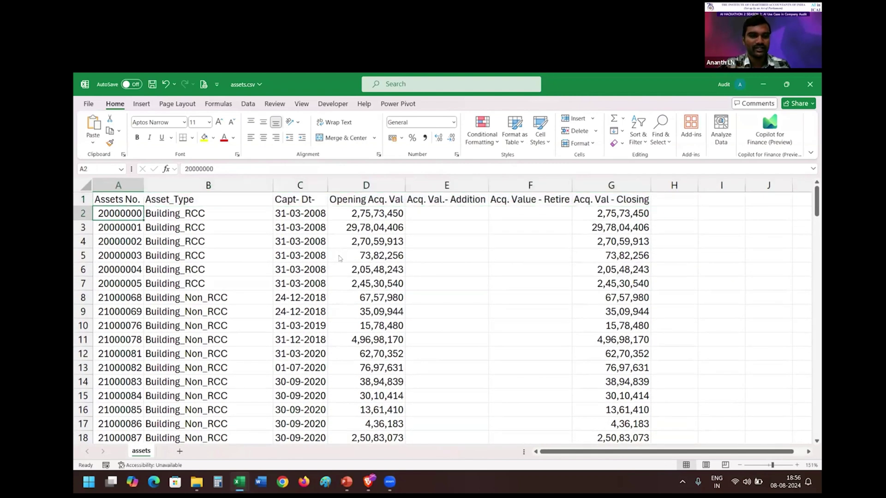
pyautogui.hotkey('alt', 'Tab')
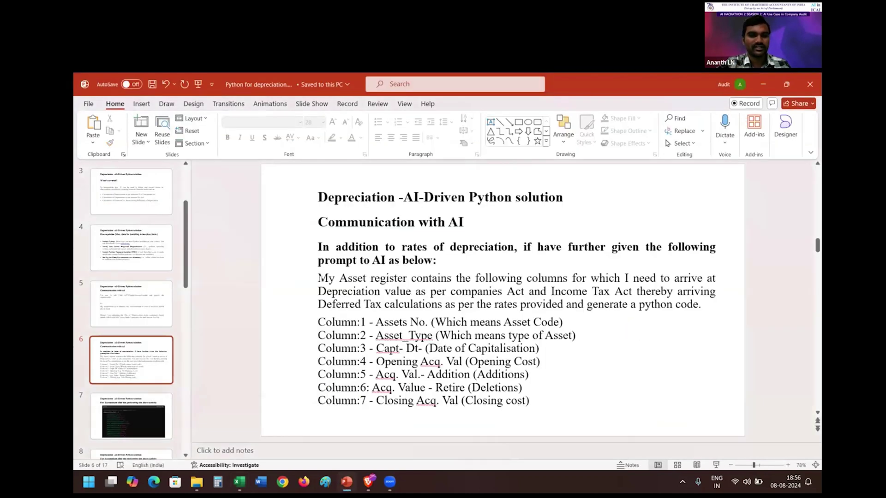
# Highlight the prompt's depreciation requirement and the phrase 'a python code' on slide 6
pyautogui.moveTo(661, 279); pyautogui.dragTo(628, 291)
pyautogui.click(628, 292)
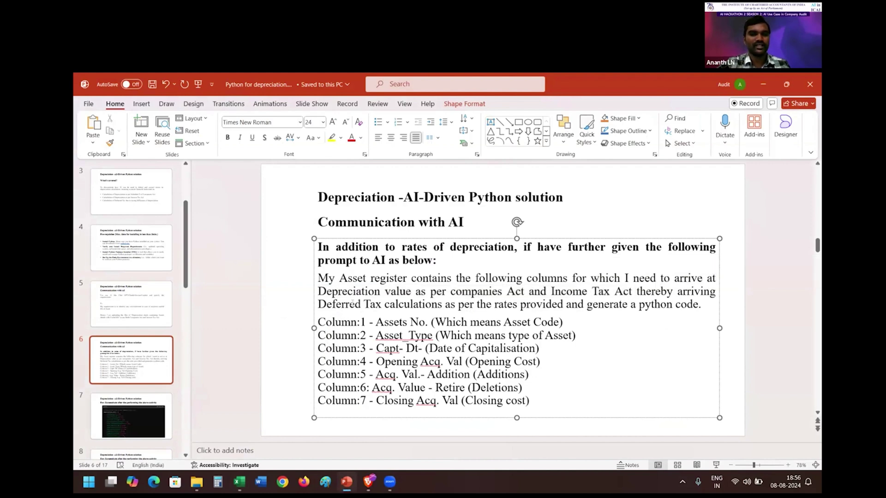
pyautogui.moveTo(630, 305); pyautogui.dragTo(698, 304)
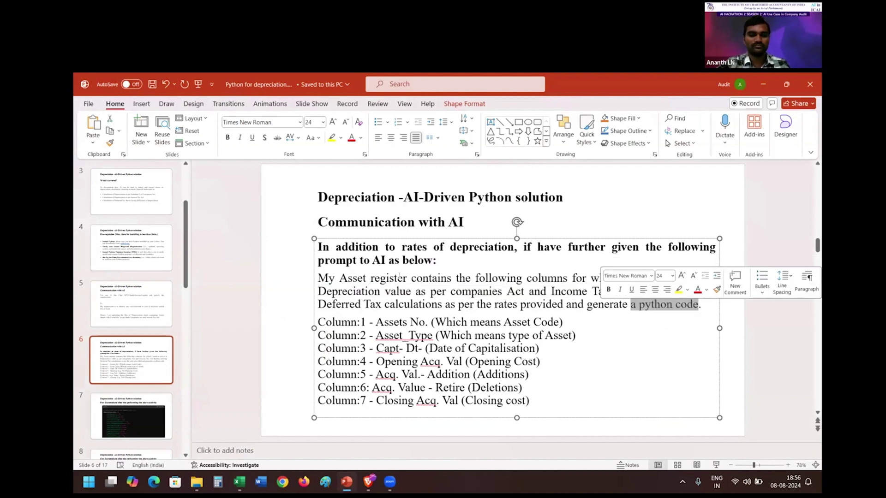
pyautogui.click(282, 301)
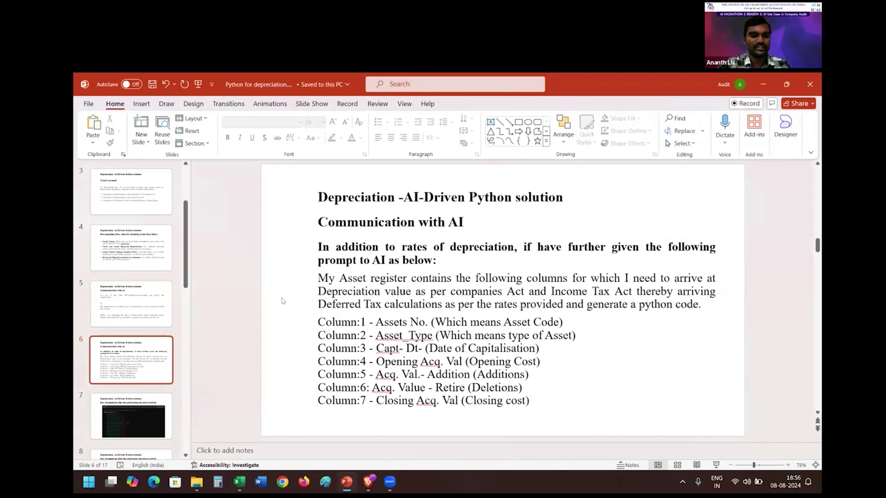
pyautogui.hotkey('alt', 'Tab')
pyautogui.hotkey('alt', 'Tab')
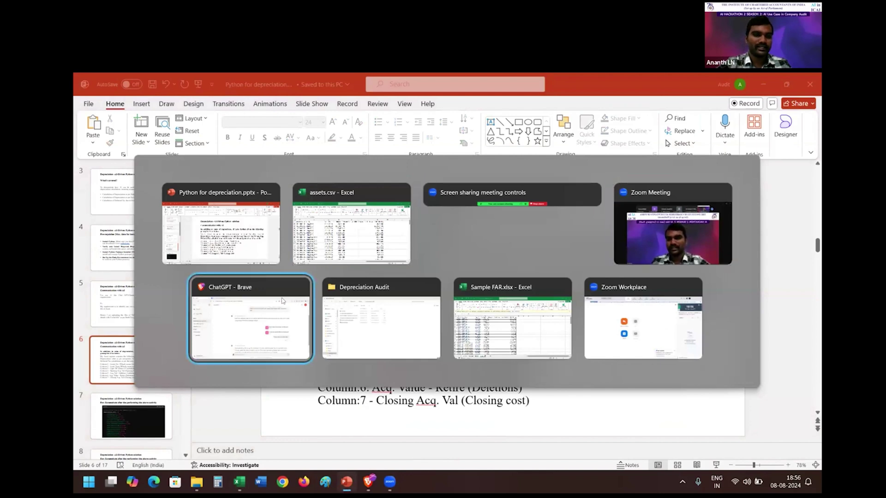
# Select the asset-register prompt in ChatGPT and highlight its request to memorise and await rates
pyautogui.click(283, 301)
pyautogui.scroll(3, 421, 281)
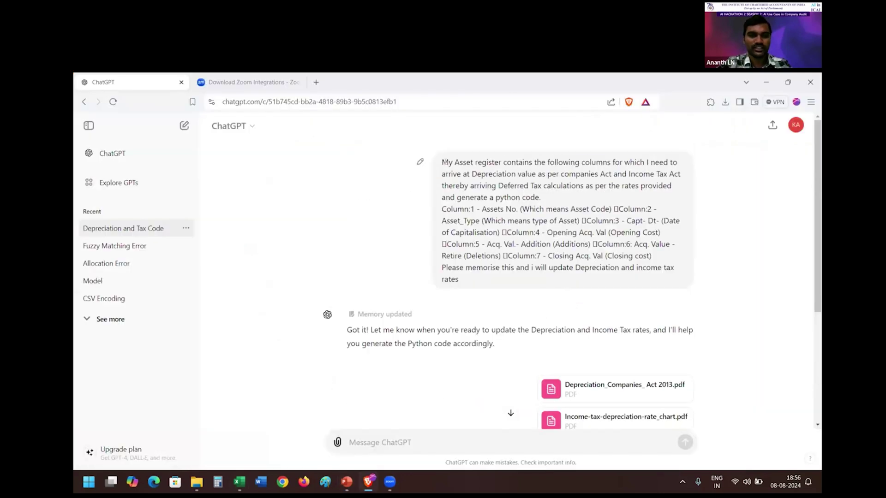
pyautogui.tripleClick(476, 287)
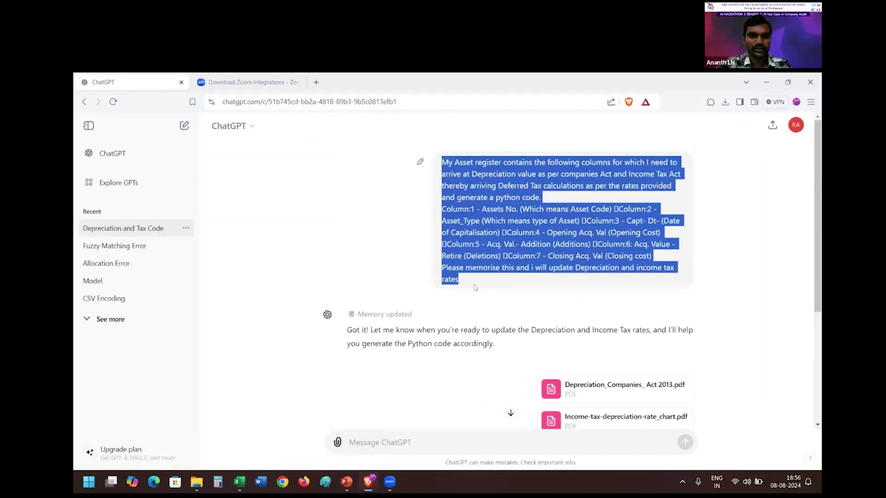
pyautogui.click(403, 260)
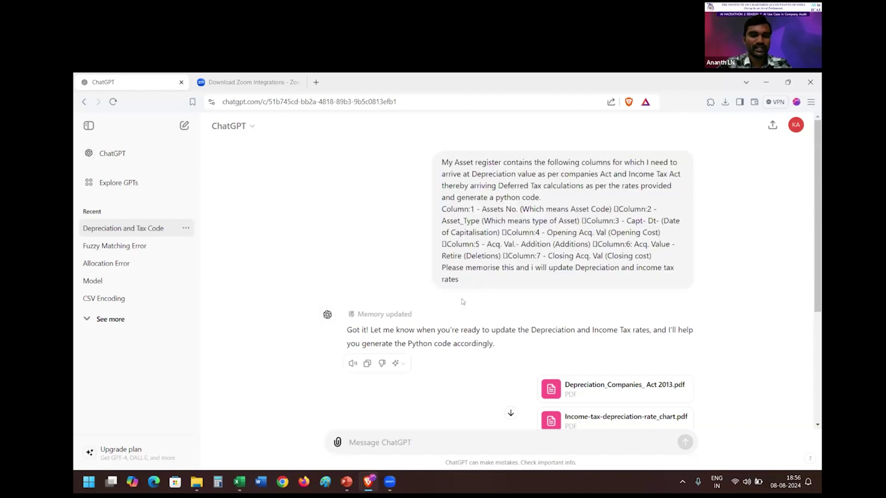
pyautogui.moveTo(444, 267); pyautogui.dragTo(461, 283)
pyautogui.click(400, 274)
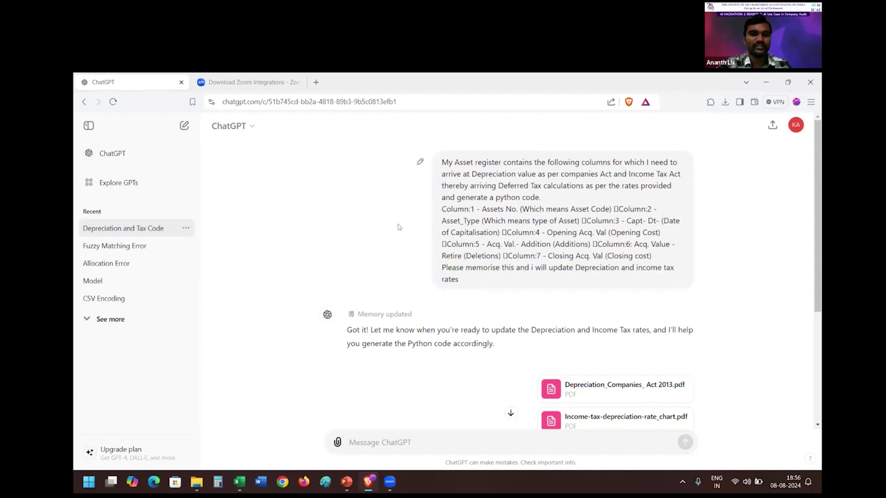
# Scroll through the rate-PDF replies and view the 'Memory updated' details
pyautogui.scroll(-1, 400, 227)
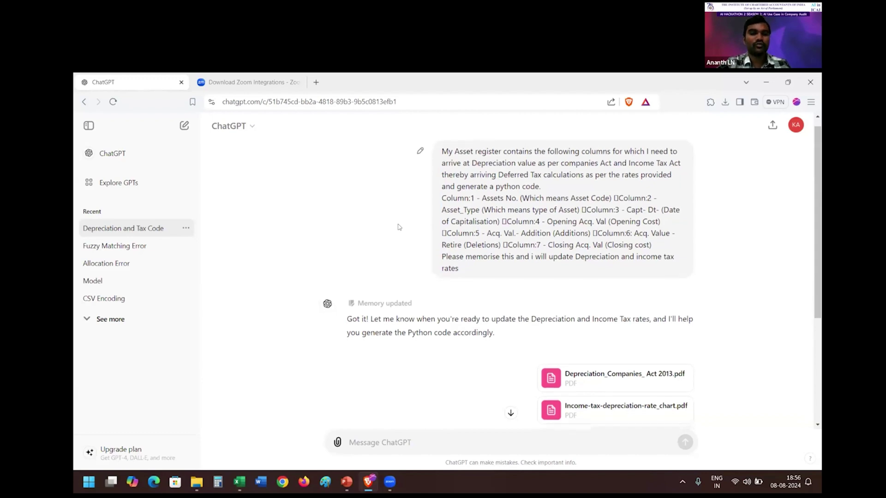
pyautogui.scroll(-1, 400, 227)
pyautogui.scroll(-3, 421, 262)
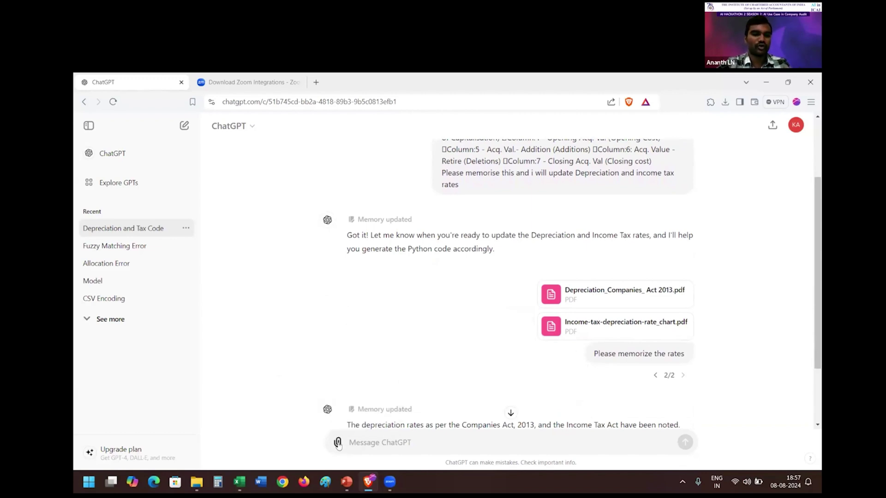
pyautogui.click(384, 409)
pyautogui.click(469, 292)
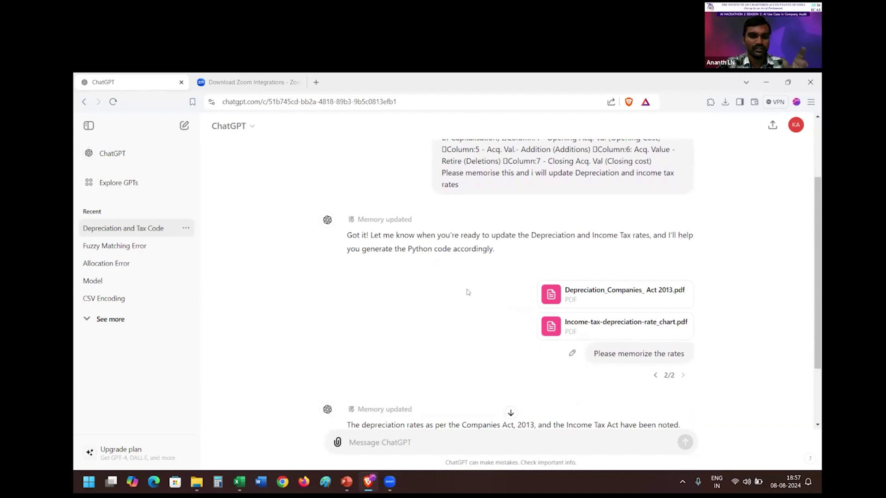
pyautogui.scroll(1, 469, 292)
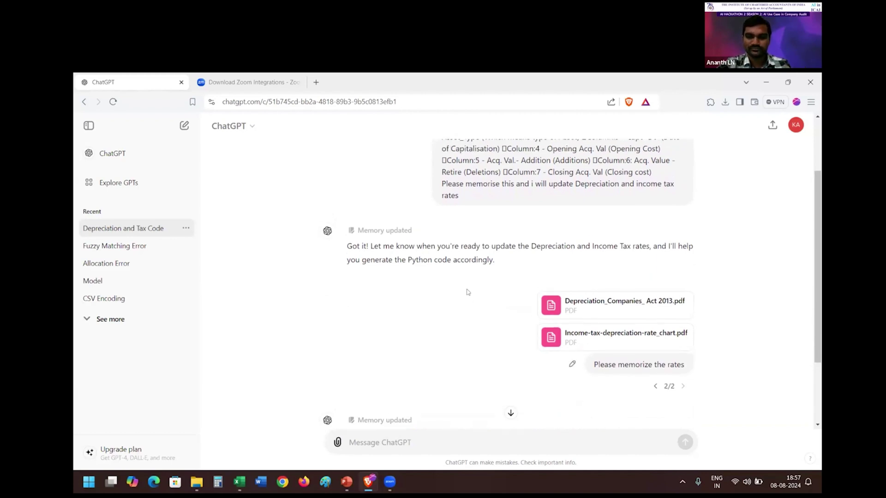
pyautogui.scroll(-2, 458, 309)
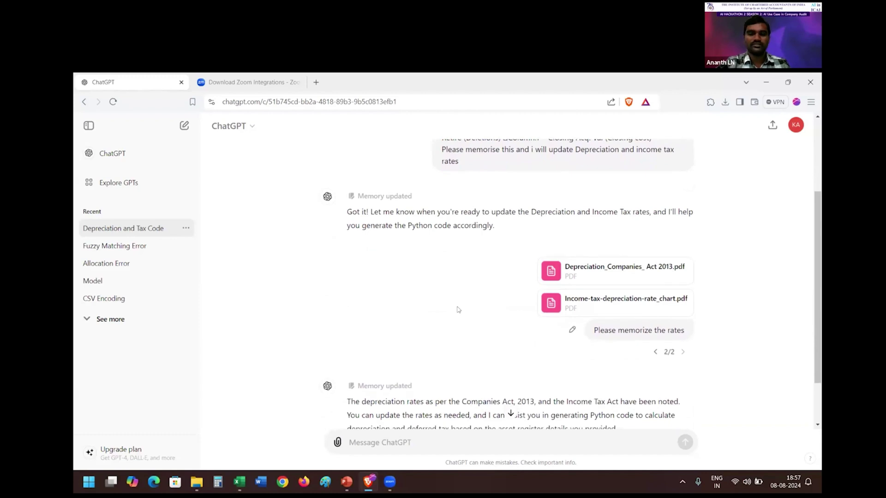
pyautogui.scroll(-3, 468, 326)
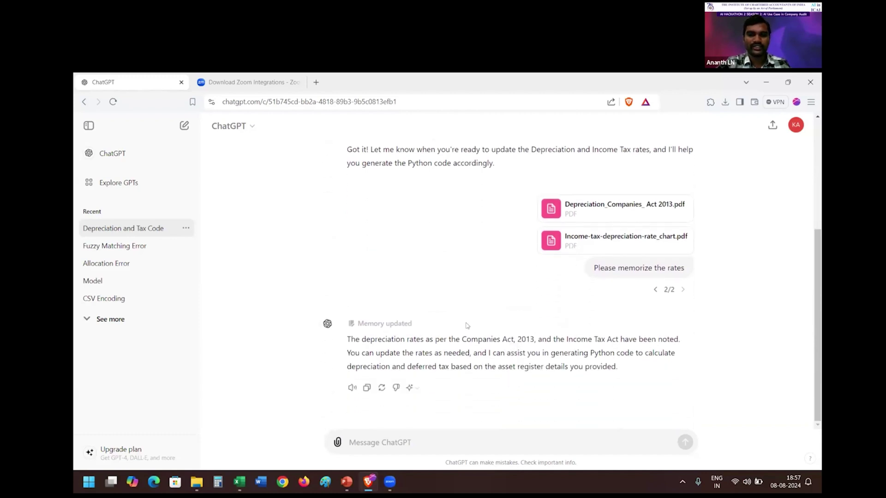
# Send ChatGPT the request 'generate python code', then switch to the Depreciation Audit folder
pyautogui.click(363, 434)
pyautogui.write('gerierate ')
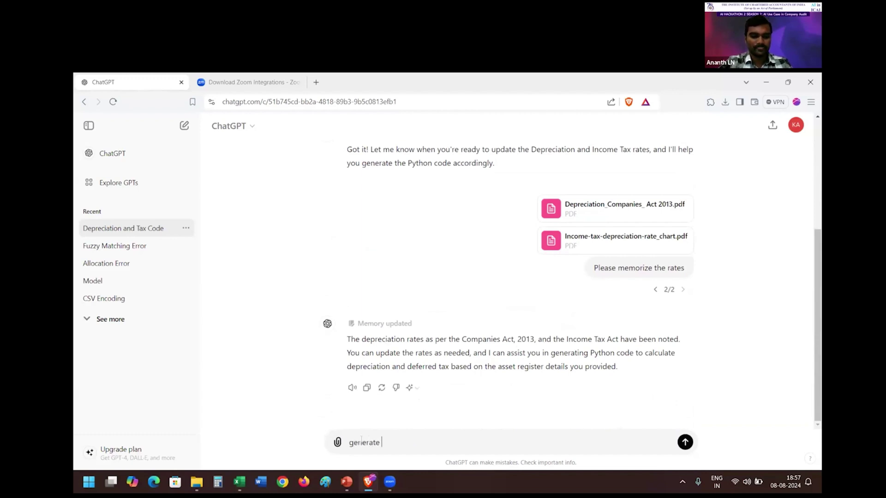
pyautogui.write('python code')
pyautogui.press('Return')
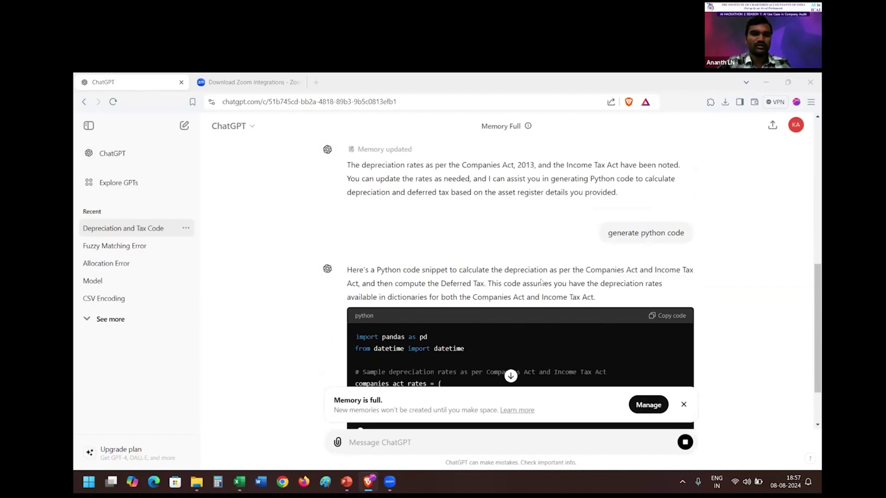
pyautogui.hotkey('alt', 'Tab')
pyautogui.hotkey('alt', 'Tab')
pyautogui.hotkey('alt', 'Tab')
pyautogui.hotkey('alt', 'Tab')
pyautogui.hotkey('alt', 'Tab')
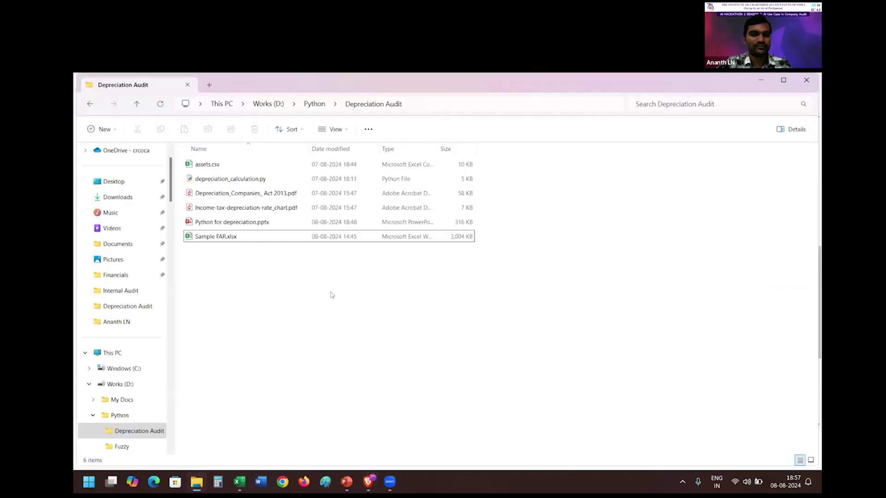
pyautogui.rightClick(228, 273)
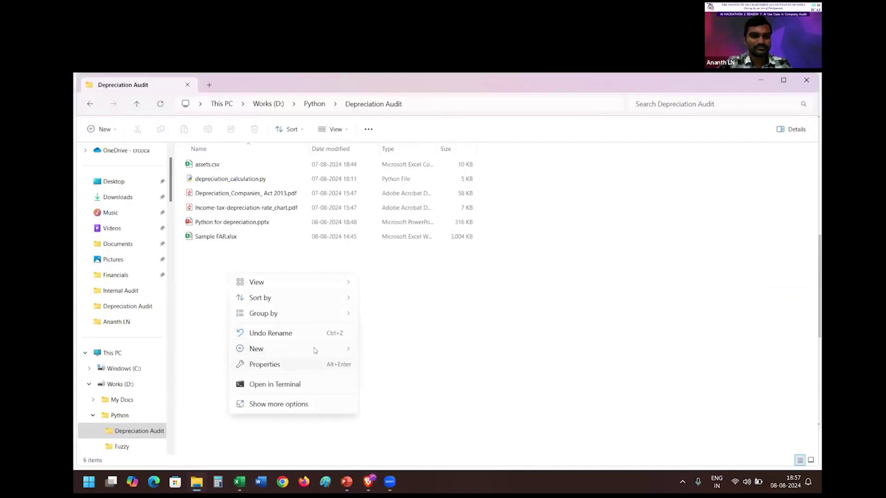
# Create New Text Document.txt in Depreciation Audit and open it in Notepad
pyautogui.moveTo(315, 351)
pyautogui.click(425, 302)
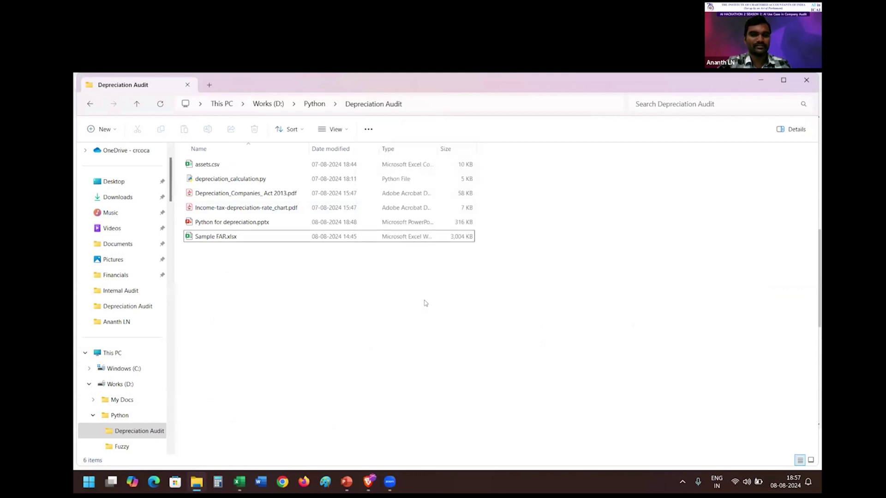
pyautogui.press('Return')
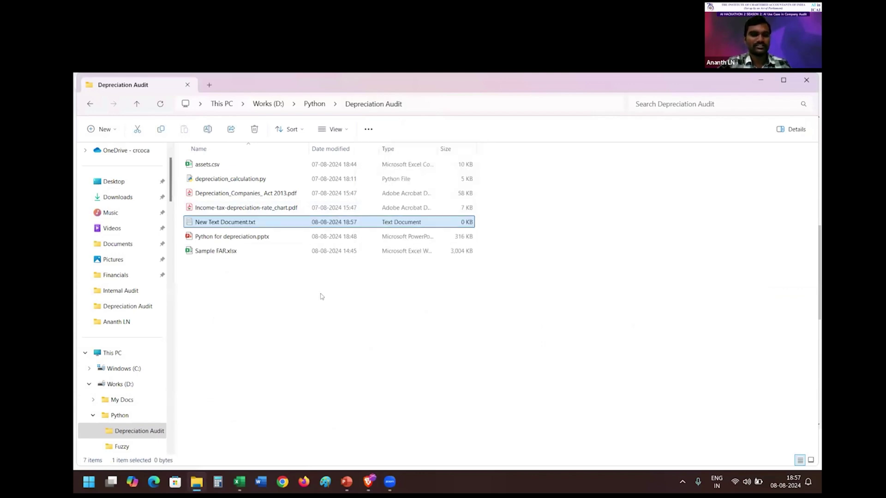
pyautogui.press('Return')
pyautogui.hotkey('alt', 'Tab')
pyautogui.press('Tab')
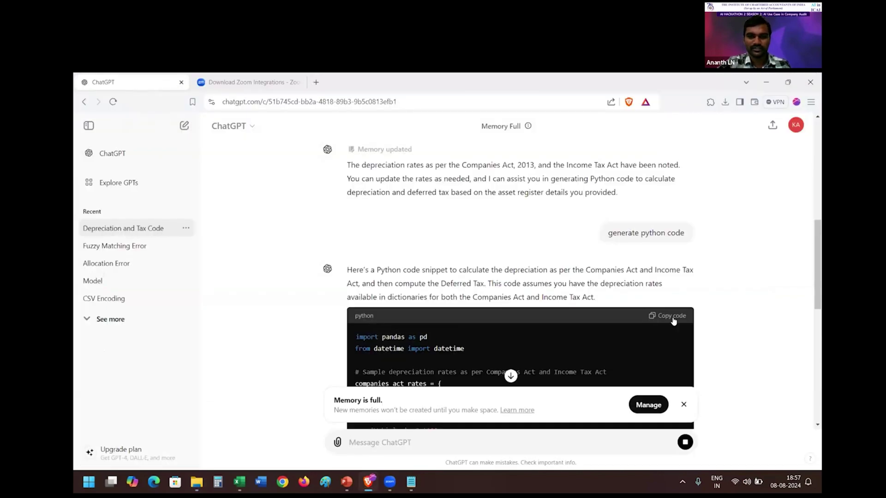
# Paste ChatGPT's copied Python code into New Text Document.txt, save it and close Notepad
pyautogui.click(674, 318)
pyautogui.hotkey('alt', 'Tab')
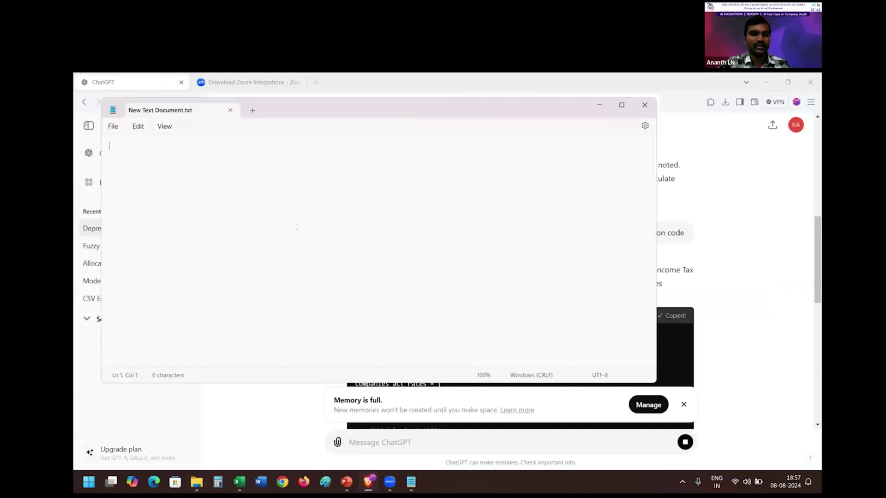
pyautogui.hotkey('ctrl', 'v')
pyautogui.hotkey('ctrl', 's')
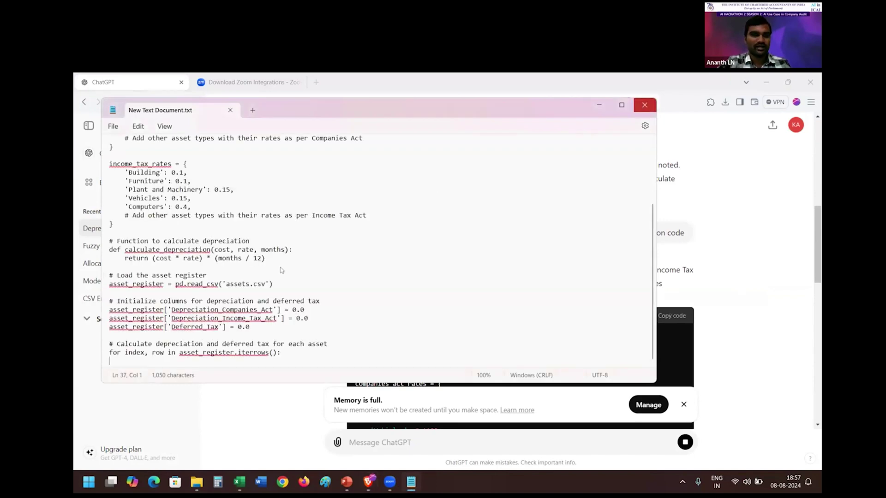
pyautogui.hotkey('alt', 'F4')
pyautogui.hotkey('alt', 'Tab')
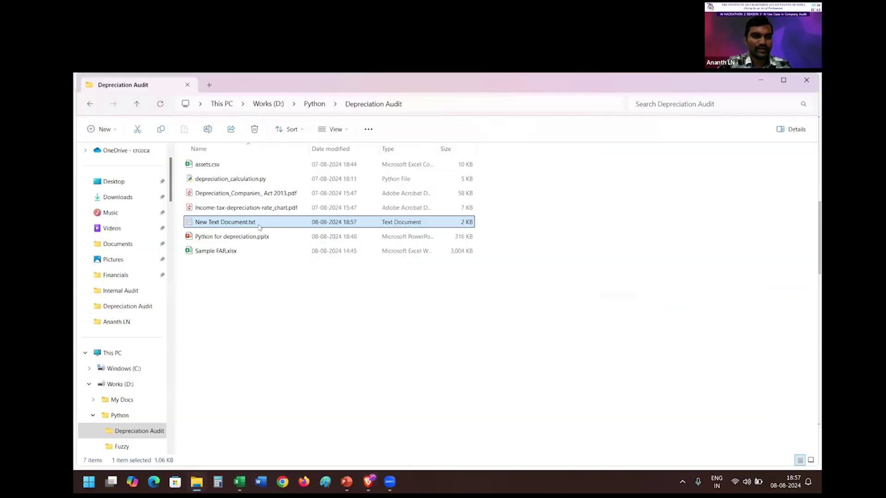
# Rename New Text Document.txt to New Text Document.py, accepting the extension change
pyautogui.click(240, 222)
pyautogui.click(261, 222)
pyautogui.press('BackSpace')
pyautogui.press('BackSpace')
pyautogui.press('BackSpace')
pyautogui.write('py')
pyautogui.press('Return')
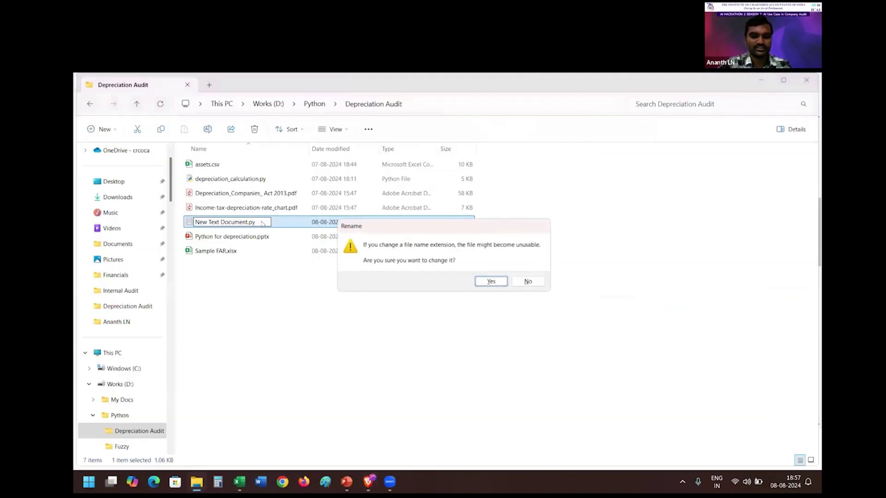
pyautogui.press('Return')
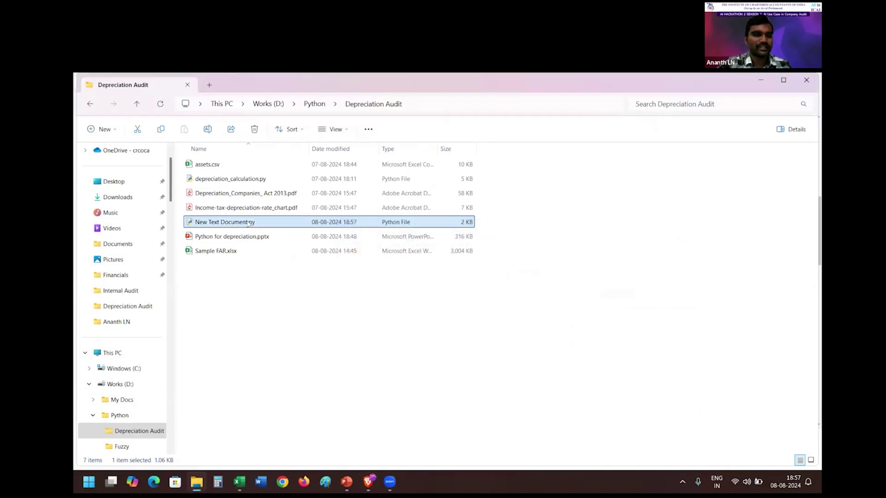
# Run depreciation_calculation.py and select the generated final_output.csv
pyautogui.click(249, 183)
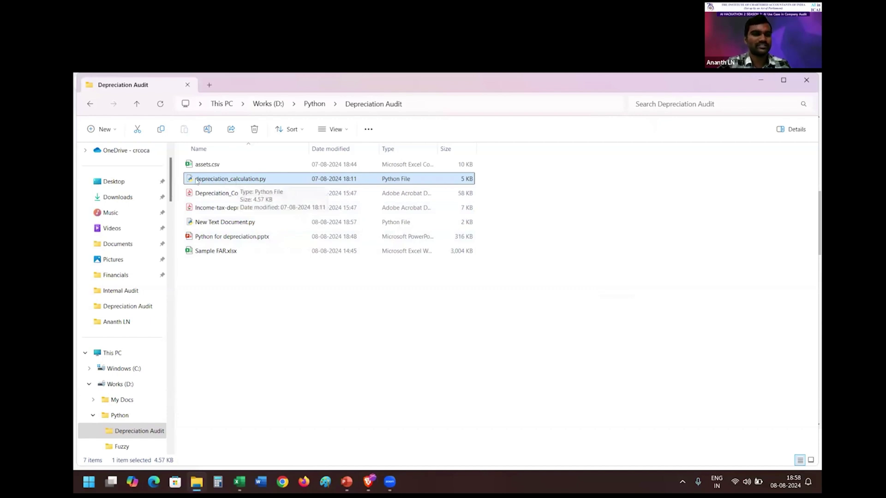
pyautogui.doubleClick(241, 180)
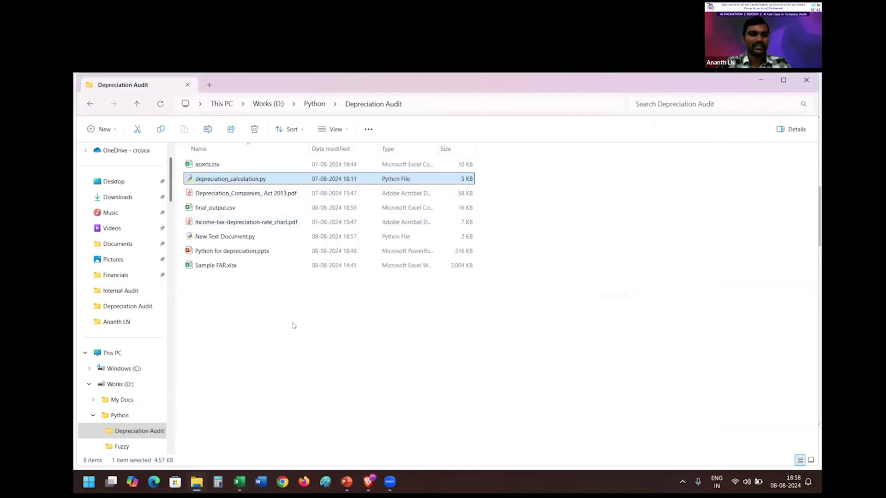
pyautogui.click(226, 208)
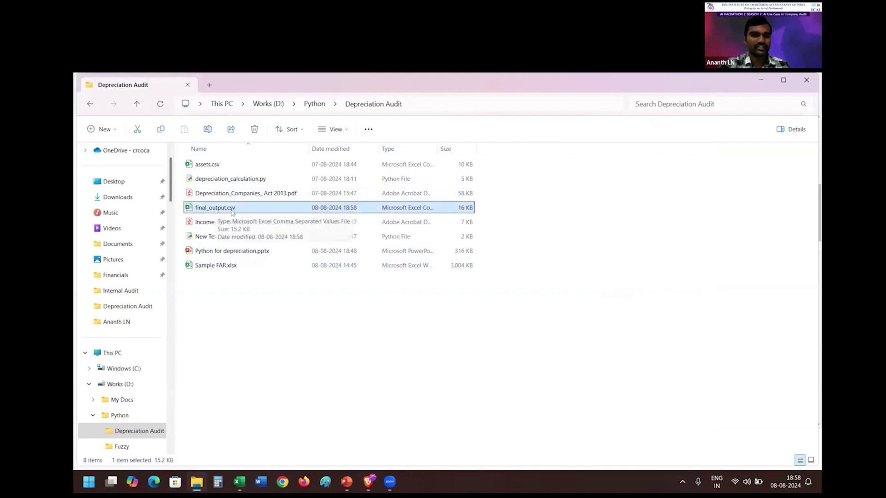
pyautogui.hotkey('alt', 'Tab')
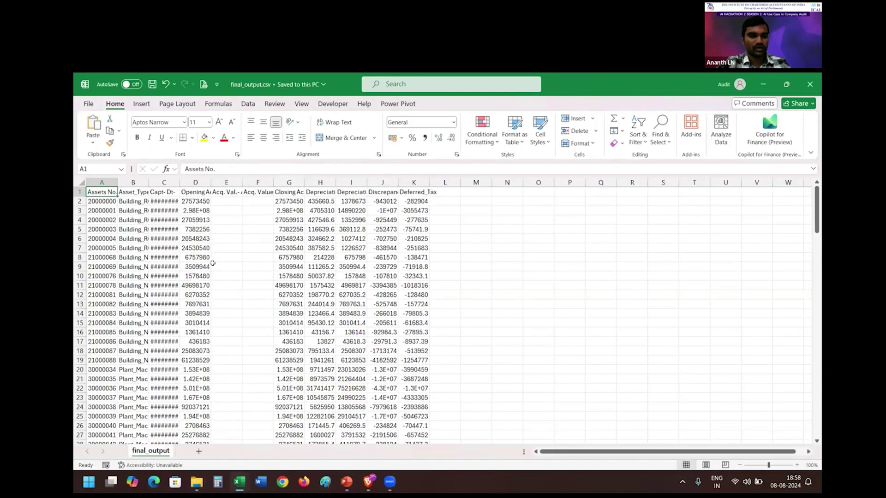
# Autofit all column widths and row heights in final_output.csv
pyautogui.hotkey('ctrl', 'shift', 'End')
pyautogui.hotkey('alt', 'h')
pyautogui.press('o')
pyautogui.press('i')
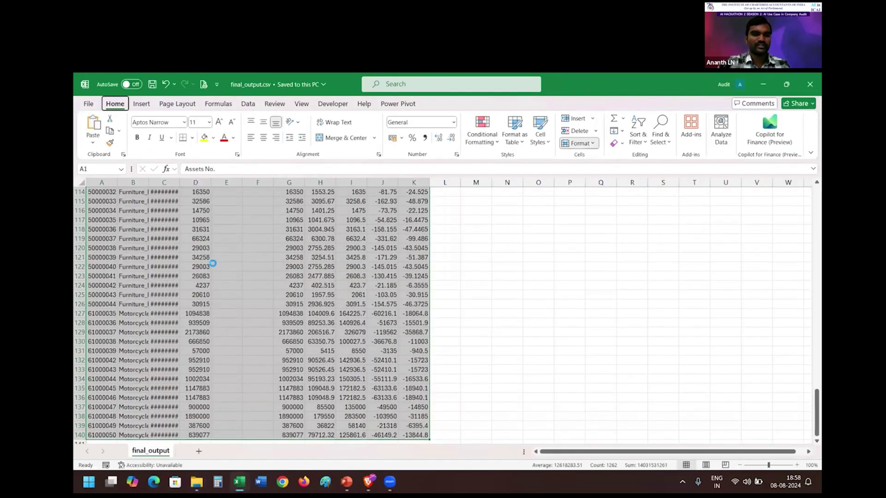
pyautogui.hotkey('alt', 'h')
pyautogui.press('o')
pyautogui.press('a')
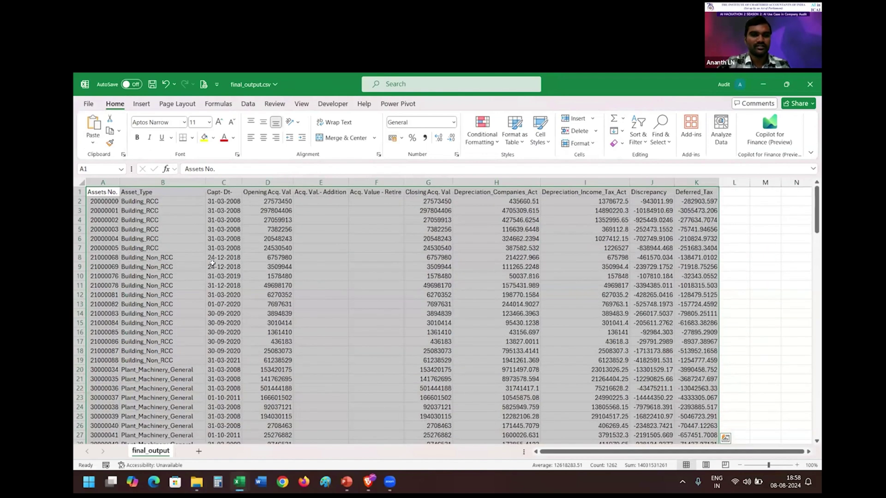
# Review the Depreciation_Companies_Act, Depreciation_Income_Tax_Act and Deferred_Tax headers and the Building_RCC asset in B5
pyautogui.hotkey('ctrl', 'Home')
pyautogui.press('Right')
pyautogui.press('Right')
pyautogui.press('Right')
pyautogui.press('Right')
pyautogui.press('Right')
pyautogui.press('Right')
pyautogui.hotkey('shift', 'Home')
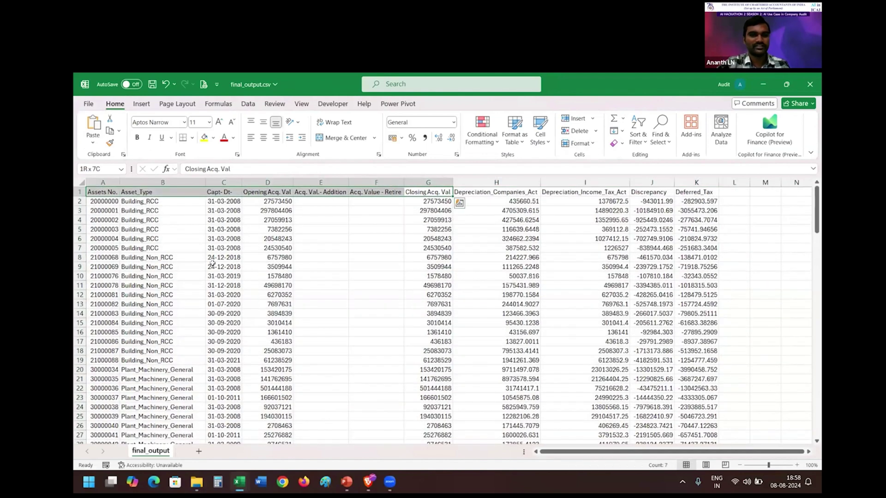
pyautogui.press('Right')
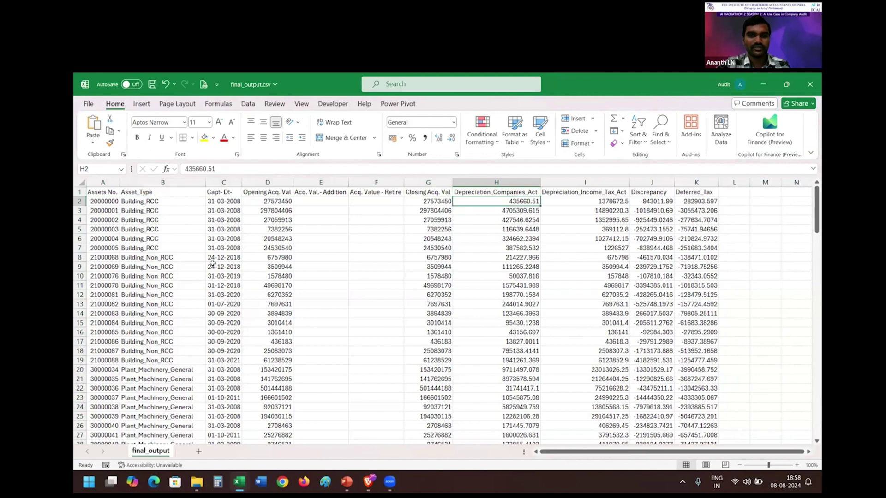
pyautogui.press('Right')
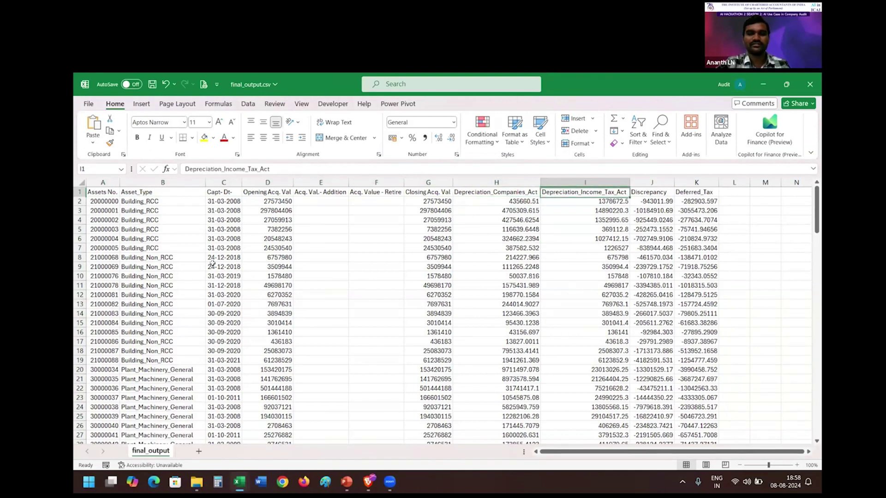
pyautogui.press('Right')
pyautogui.press('Right')
pyautogui.press('Down')
pyautogui.click(137, 228)
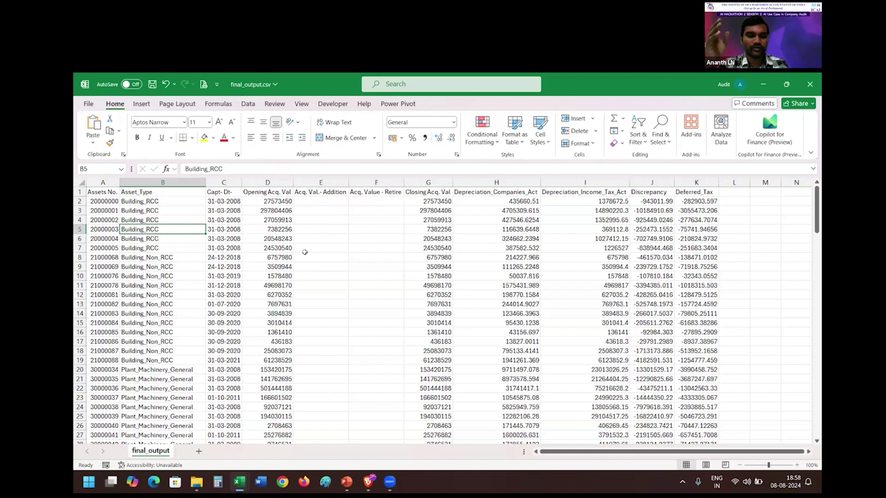
pyautogui.hotkey('alt', 'Tab')
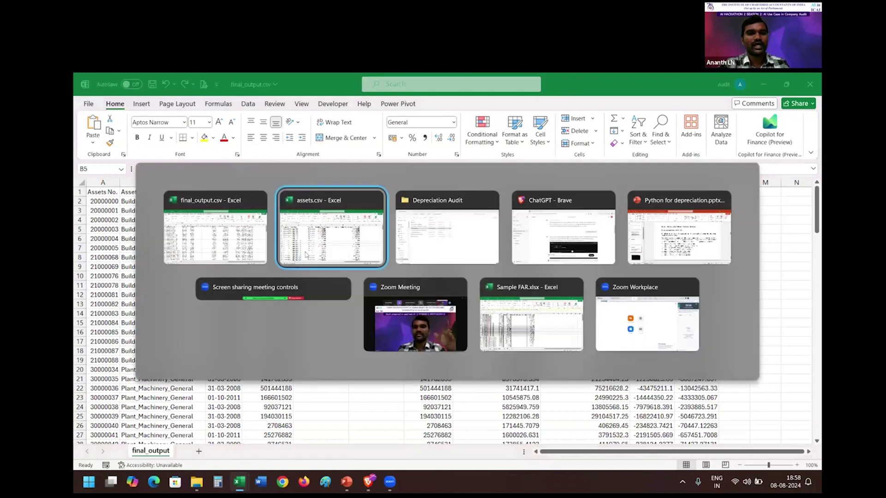
# Return to the depreciation deck and page down to the Final Output slide
pyautogui.hotkey('alt', 'Tab')
pyautogui.hotkey('alt', 'Tab')
pyautogui.hotkey('alt', 'Tab')
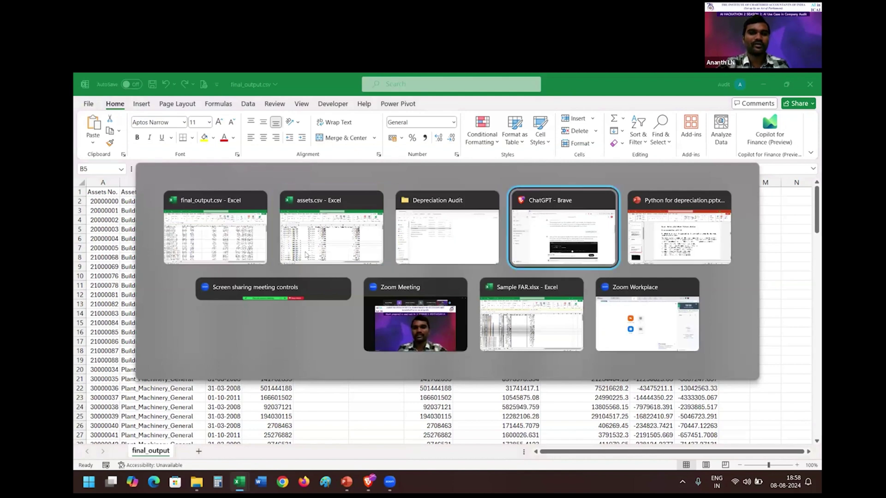
pyautogui.press('pagedown')
pyautogui.press('pagedown')
pyautogui.press('pagedown')
pyautogui.press('pagedown')
pyautogui.press('pagedown')
pyautogui.press('pagedown')
pyautogui.press('pagedown')
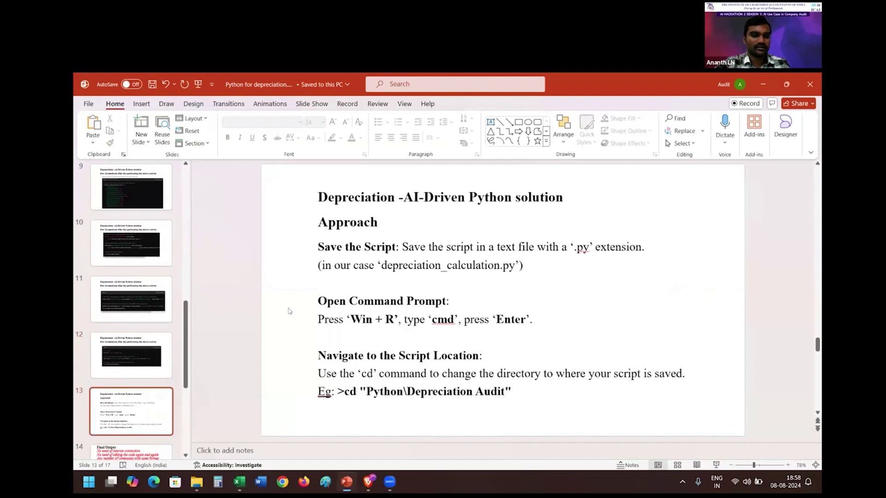
pyautogui.press('pagedown')
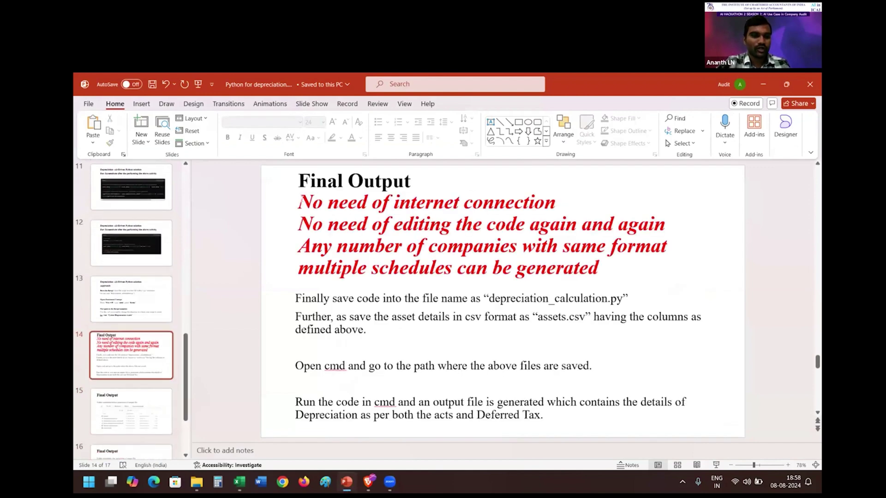
# Highlight the red lines about no internet connection and multiple schedules, ending on slide 15
pyautogui.click(301, 202)
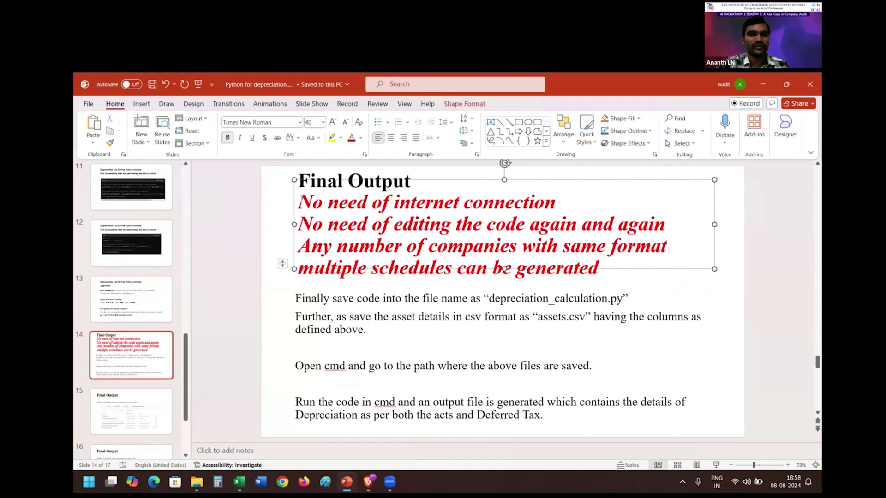
pyautogui.moveTo(301, 201); pyautogui.dragTo(617, 226)
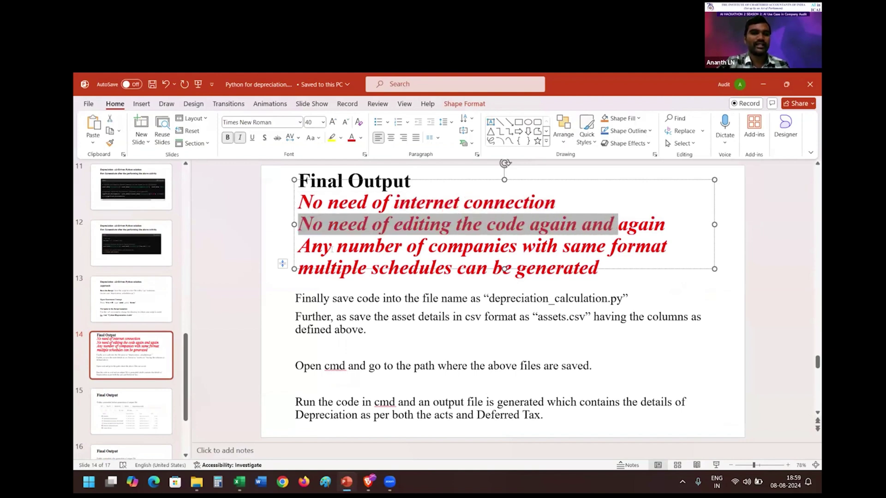
pyautogui.moveTo(299, 246); pyautogui.dragTo(599, 269)
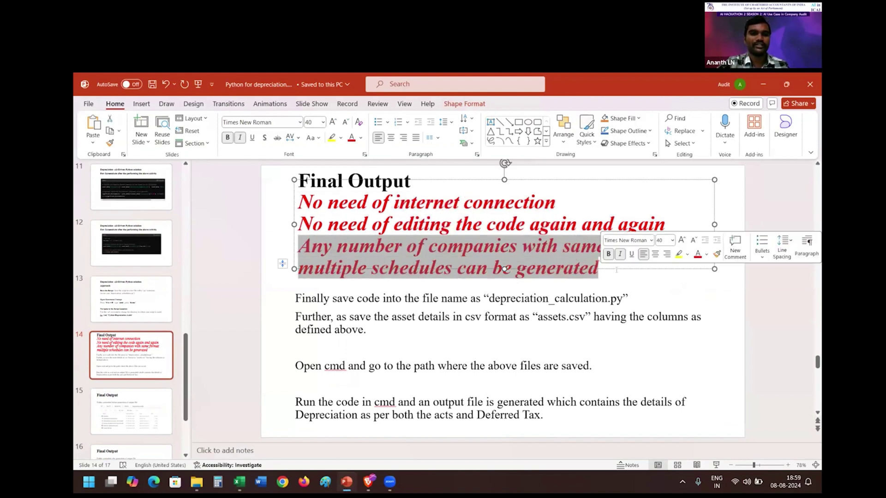
pyautogui.click(267, 317)
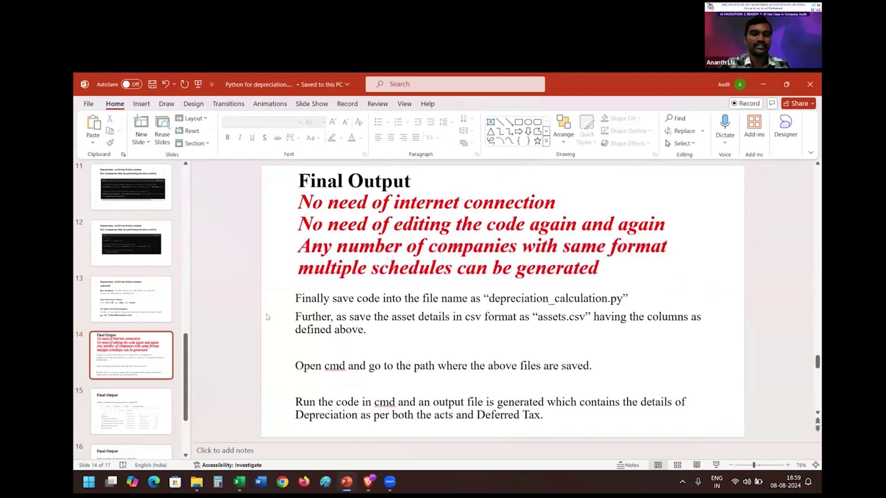
pyautogui.scroll(-2, 267, 317)
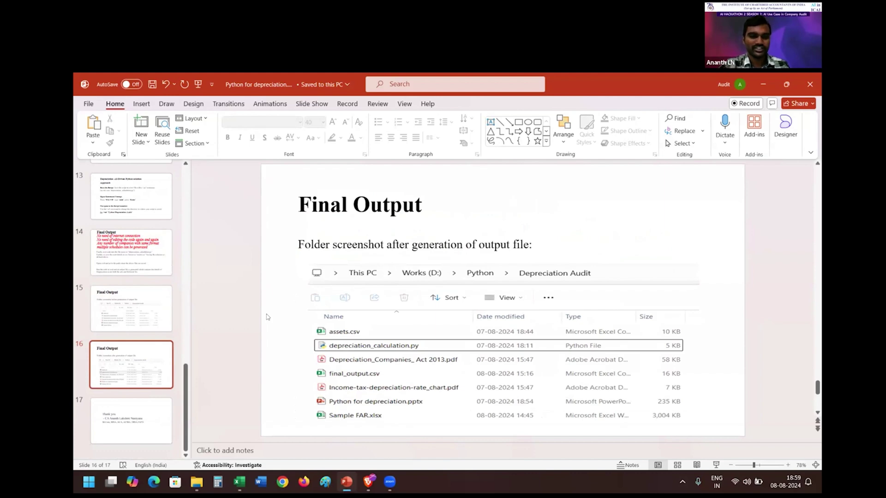
pyautogui.scroll(1, 266, 317)
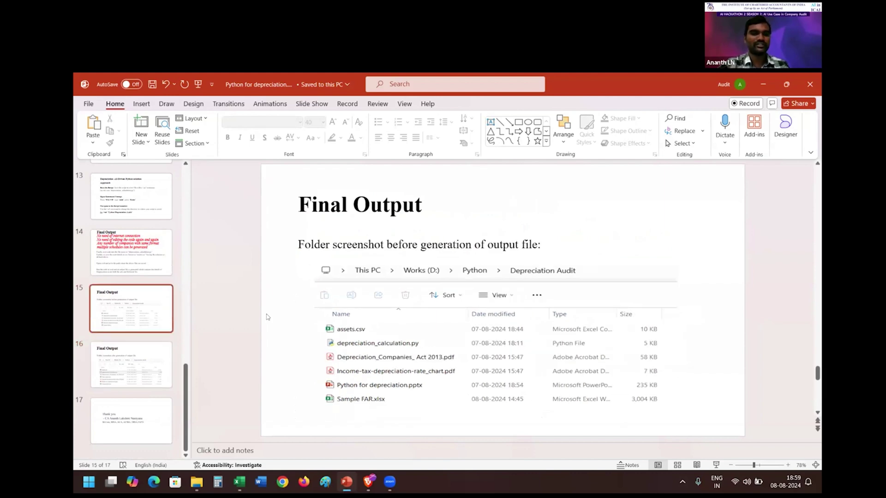